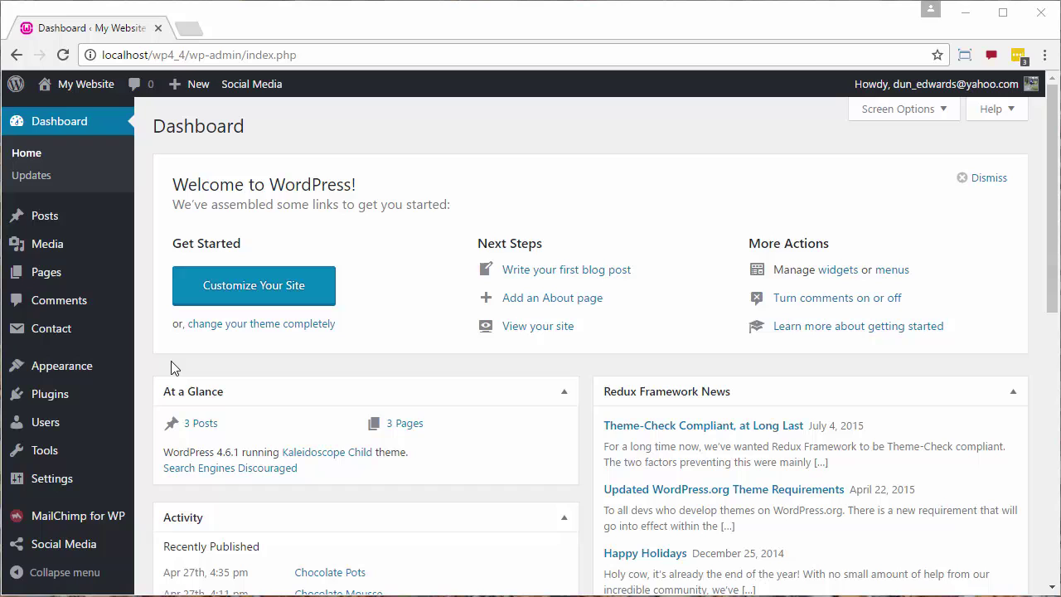
- Search the plugin directory for "wp recipe maker", then install and activate the WP Recipe Maker plugin
mouse_move(44, 405)
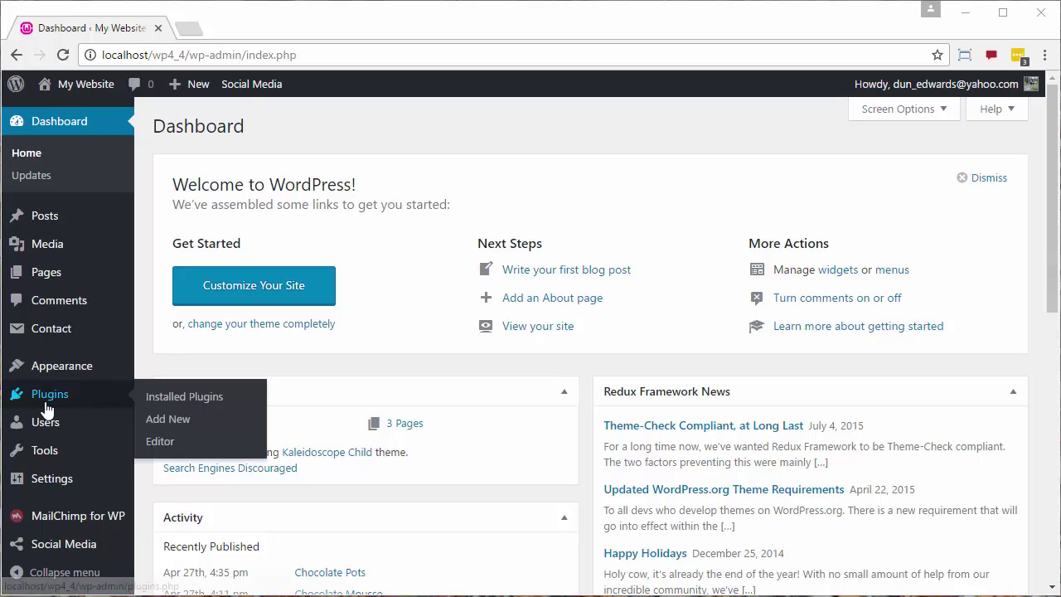
left_click(154, 421)
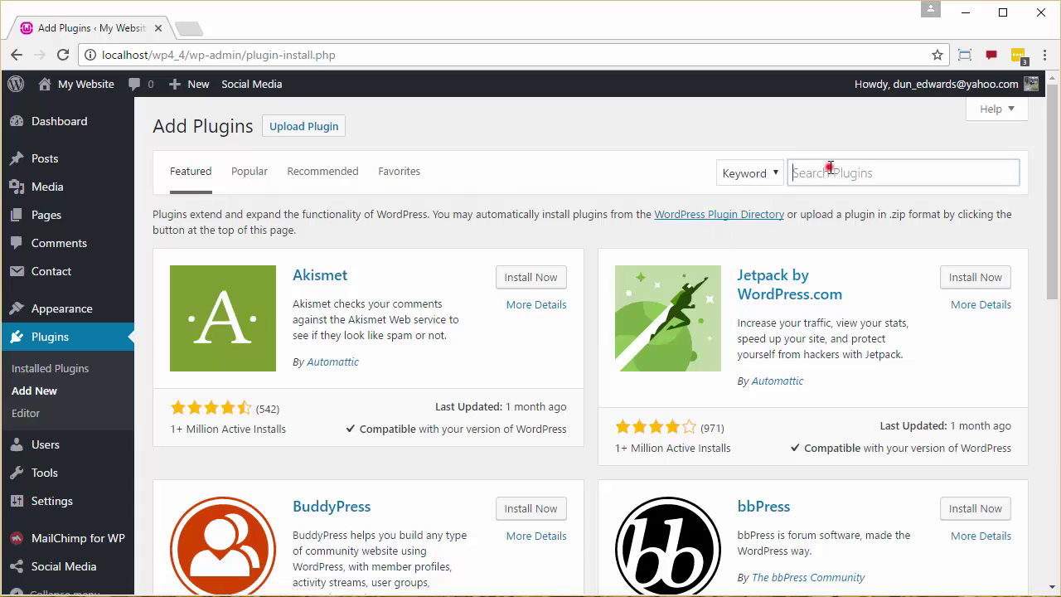
left_click(826, 169)
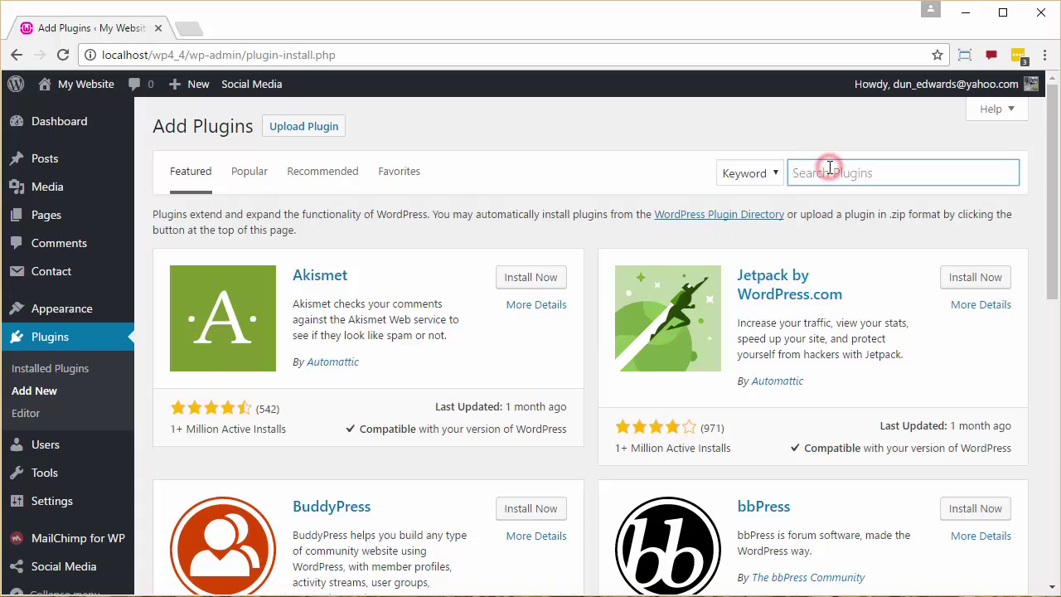
type("wp recip")
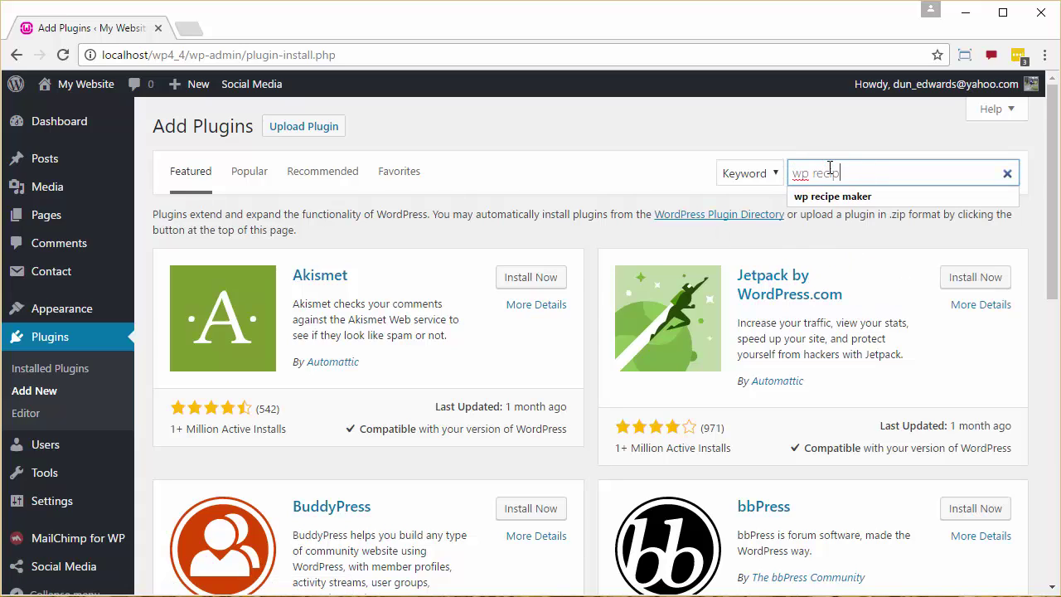
type("e maker")
key("Return")
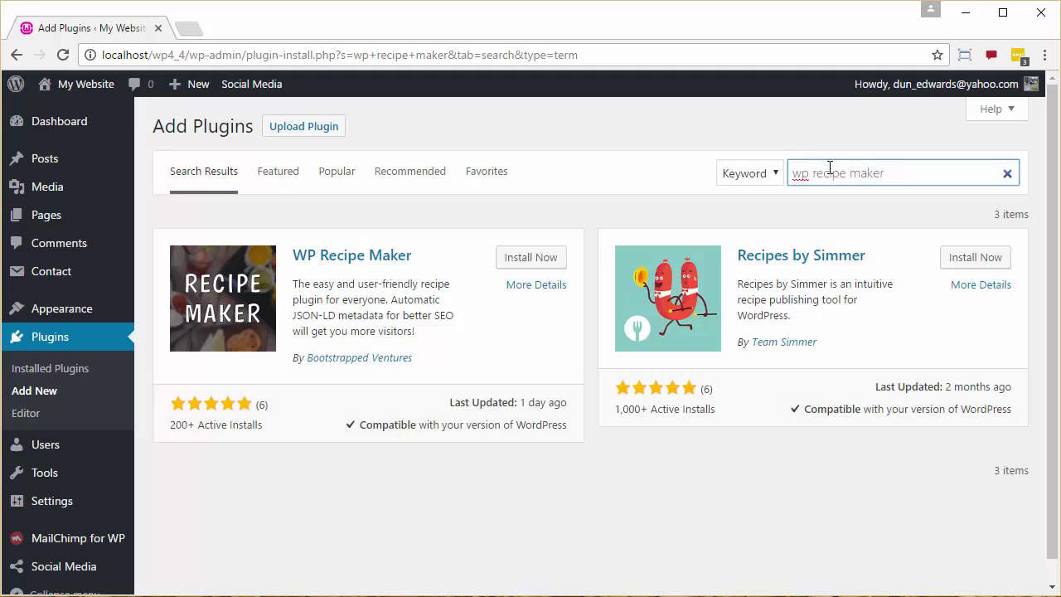
left_click(534, 257)
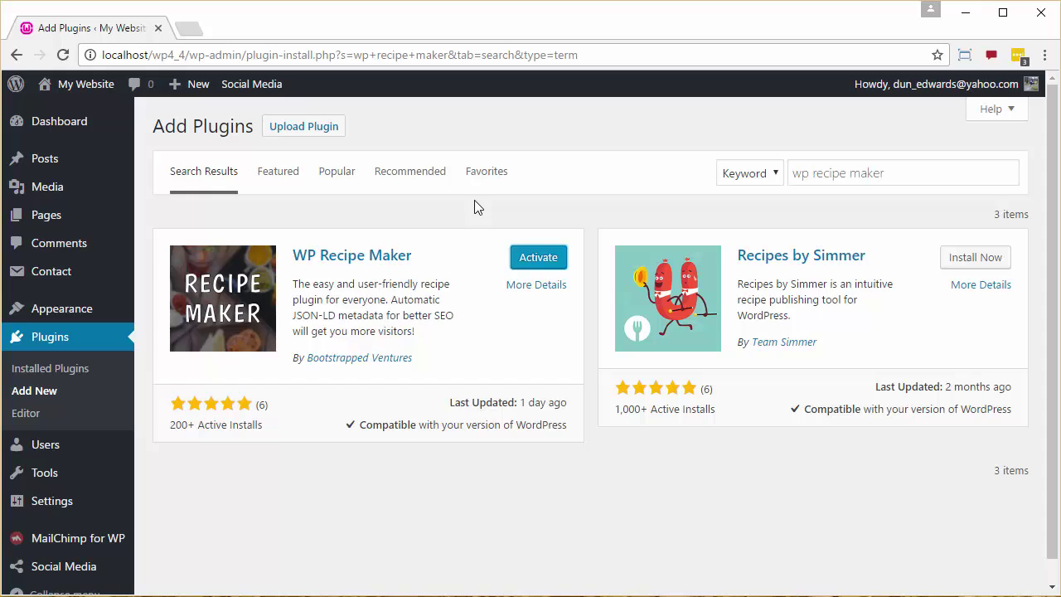
left_click(537, 261)
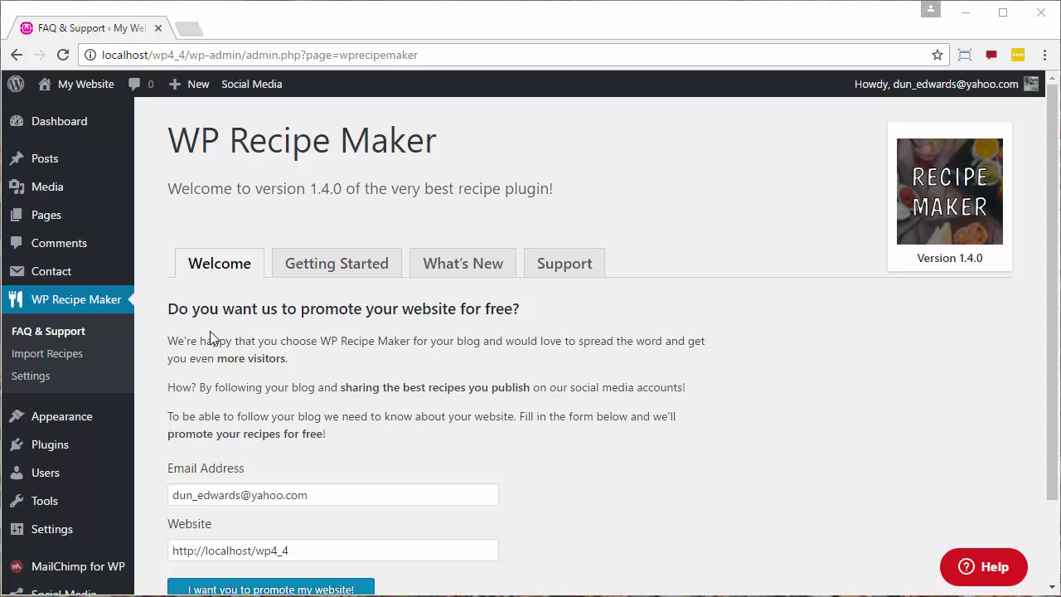
- Set WP Recipe Maker's default recipe template to Lazy Cat Template and save the settings
left_click(33, 378)
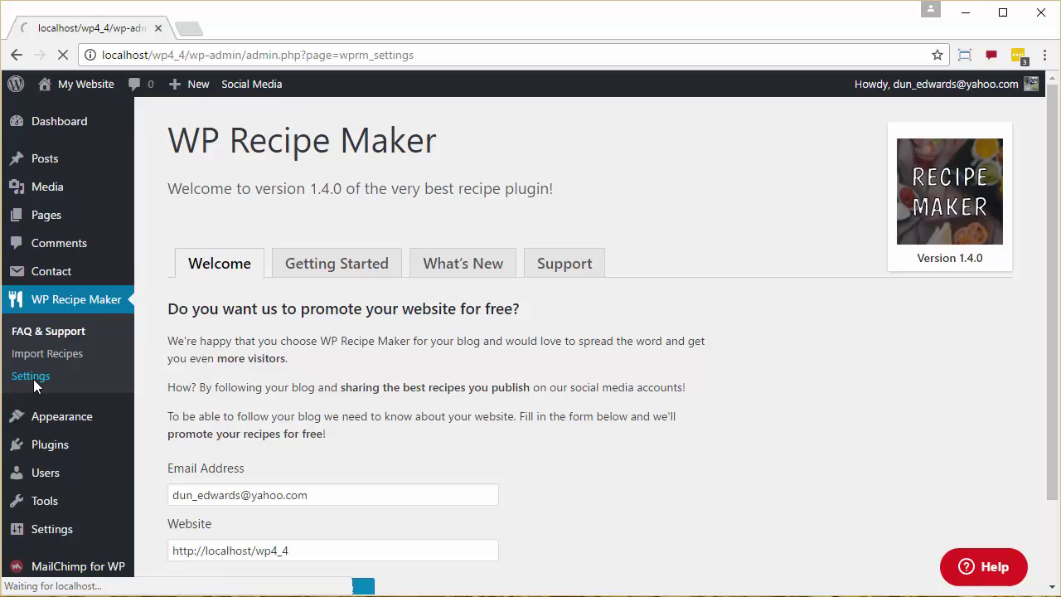
scroll(811, 161, "down", 3)
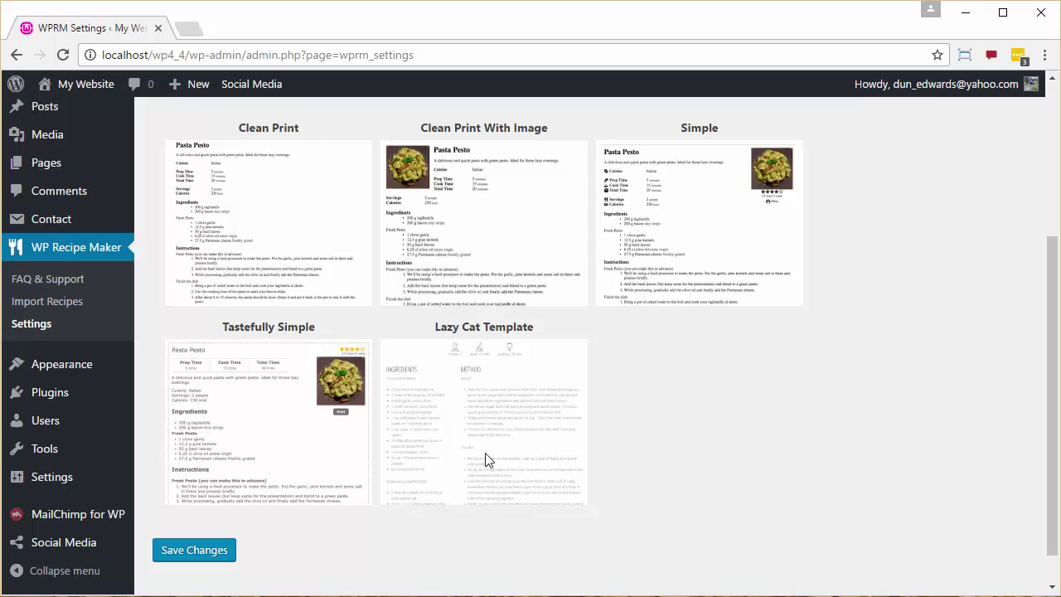
scroll(667, 414, "up", 3)
left_click(414, 236)
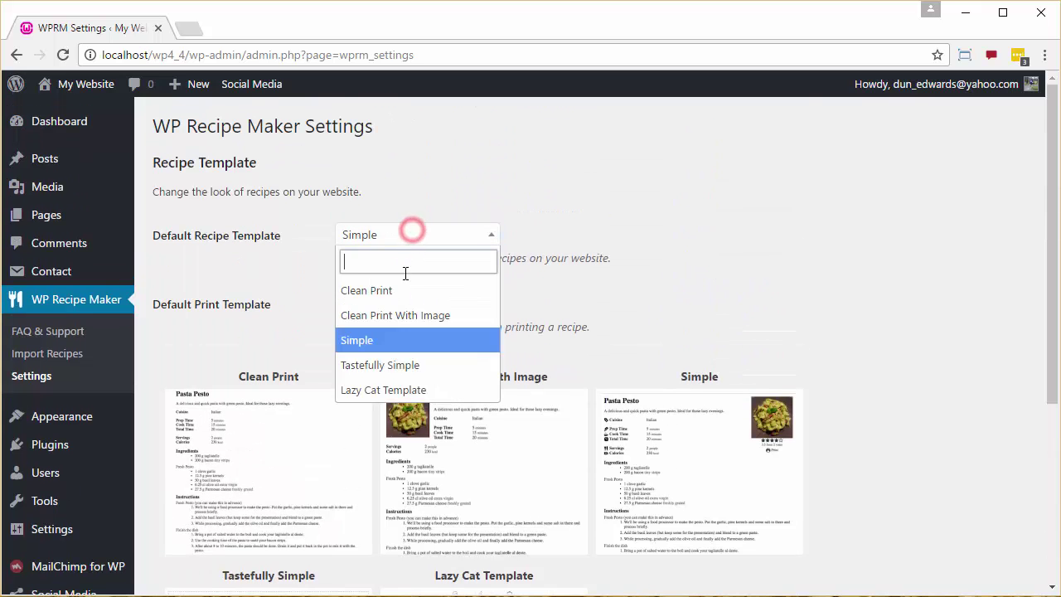
left_click(376, 389)
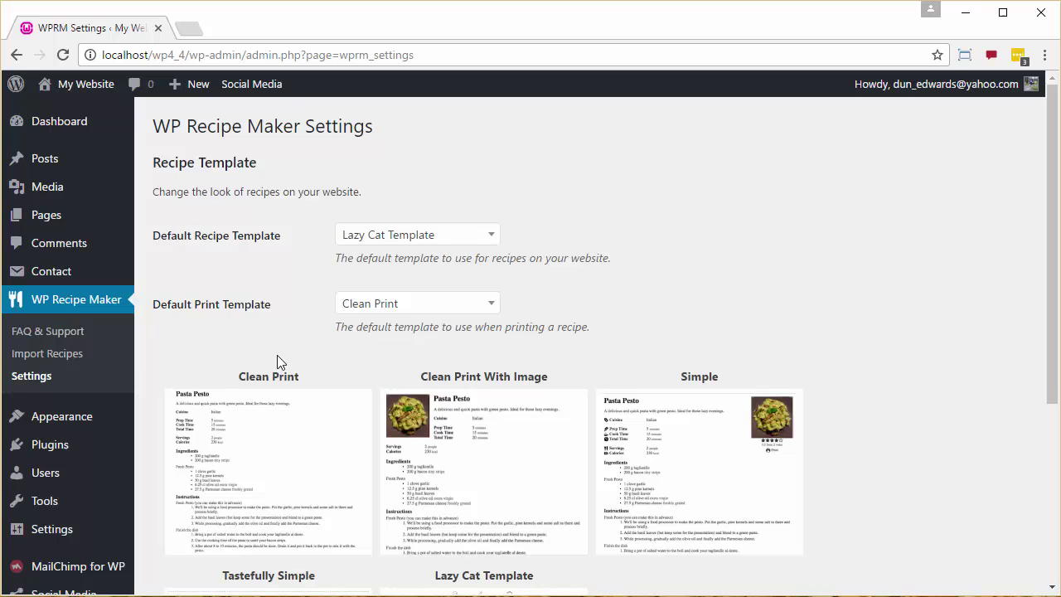
scroll(277, 357, "down", 3)
left_click(200, 511)
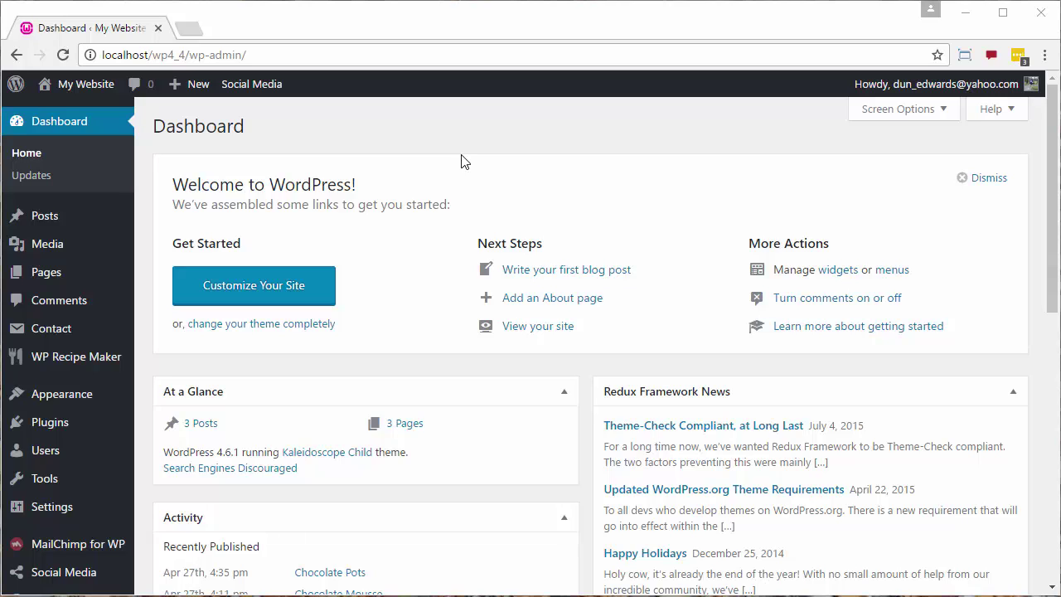
- Open the Chocolate Pots post for editing and add a new line after its last paragraph
left_click(82, 221)
left_click(198, 262)
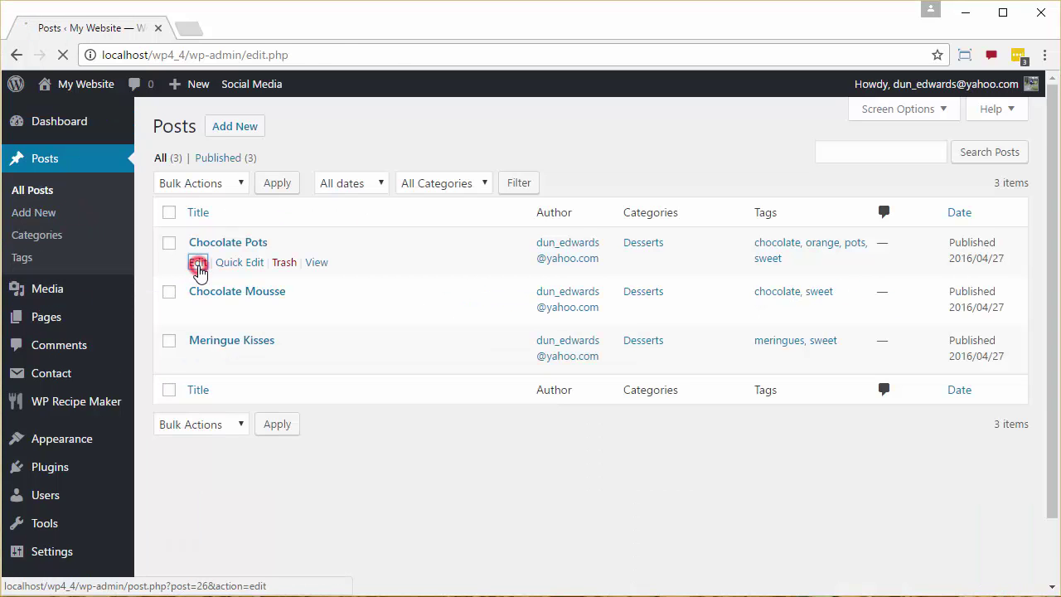
scroll(442, 301, "down", 6)
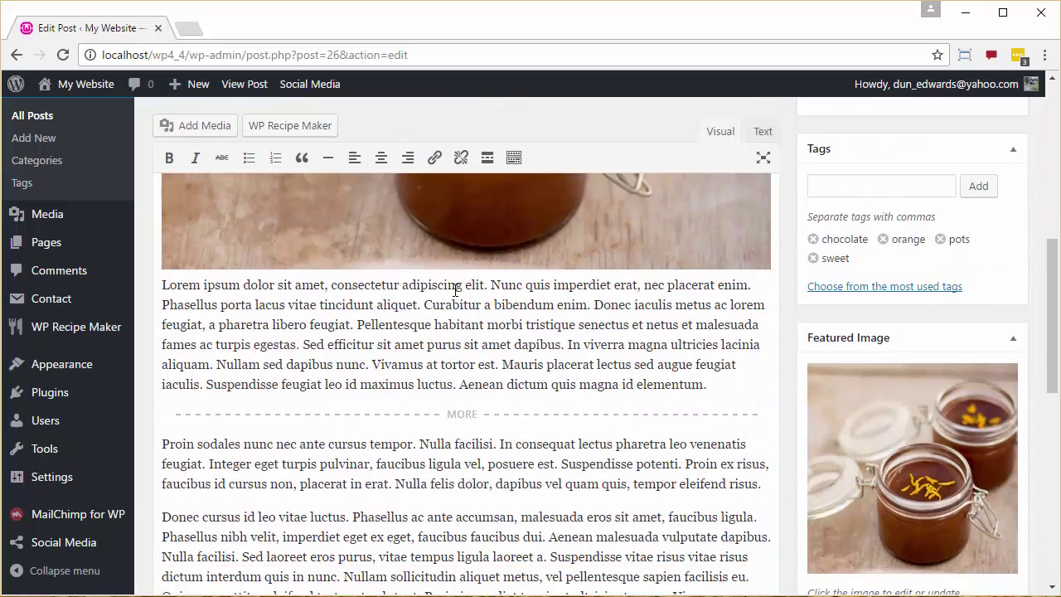
scroll(447, 332, "down", 4)
scroll(332, 398, "up", 1)
left_click(262, 401)
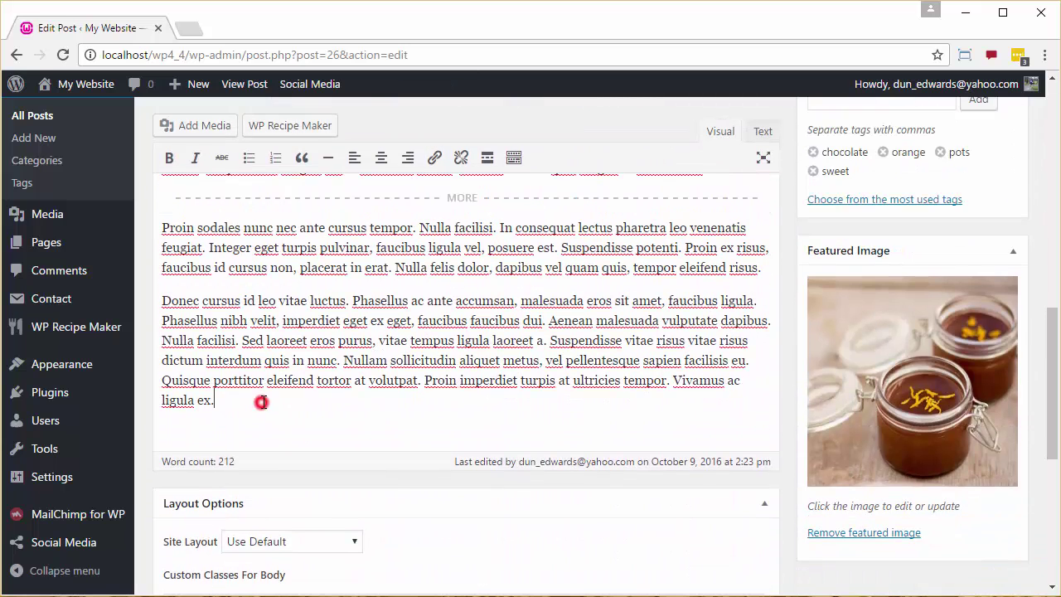
key("Return")
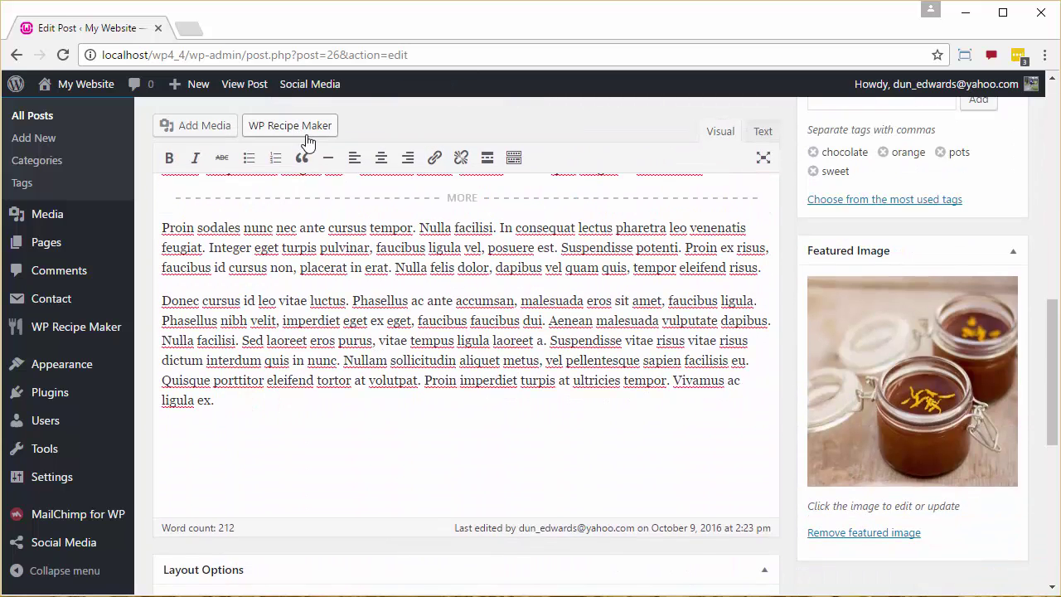
- Start a new WP Recipe Maker recipe in the post and use orange-chocolate-pots-for-two-1.jpg from the media library as its image
left_click(307, 131)
left_click(251, 215)
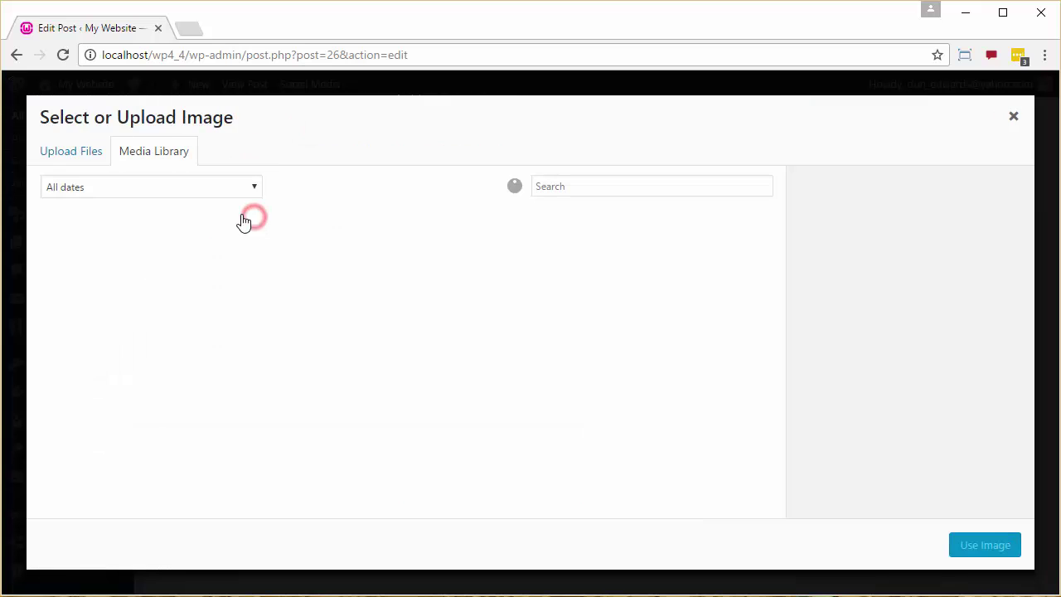
left_click(214, 262)
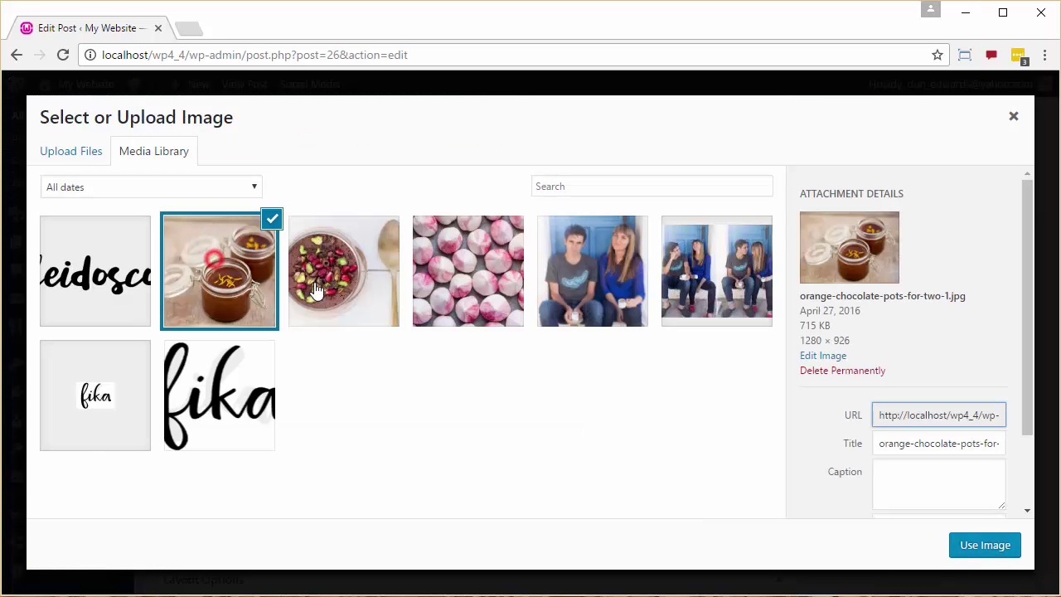
left_click(995, 549)
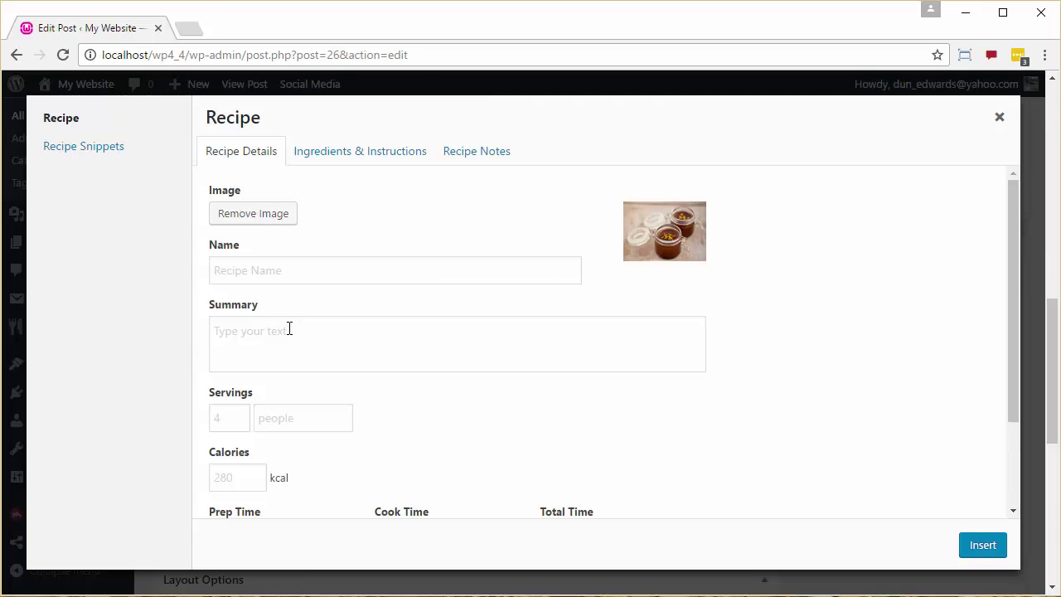
- Name the recipe "Chocolate Orange Pots" and enter the summary "These are really cool. Check it out!"
left_click(239, 274)
type("C")
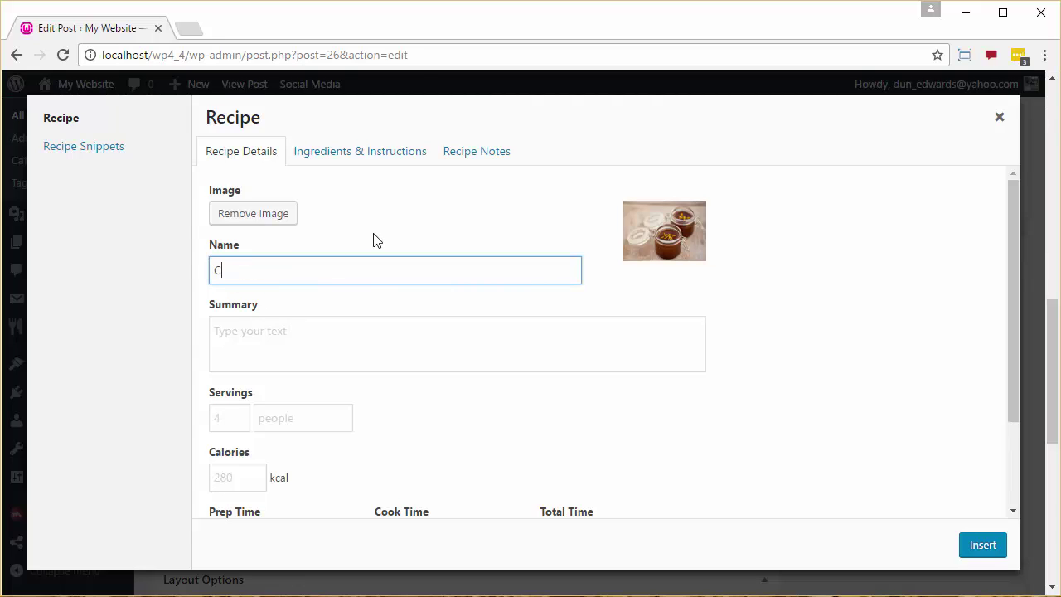
type("hocolate Orange Pots")
key("Tab")
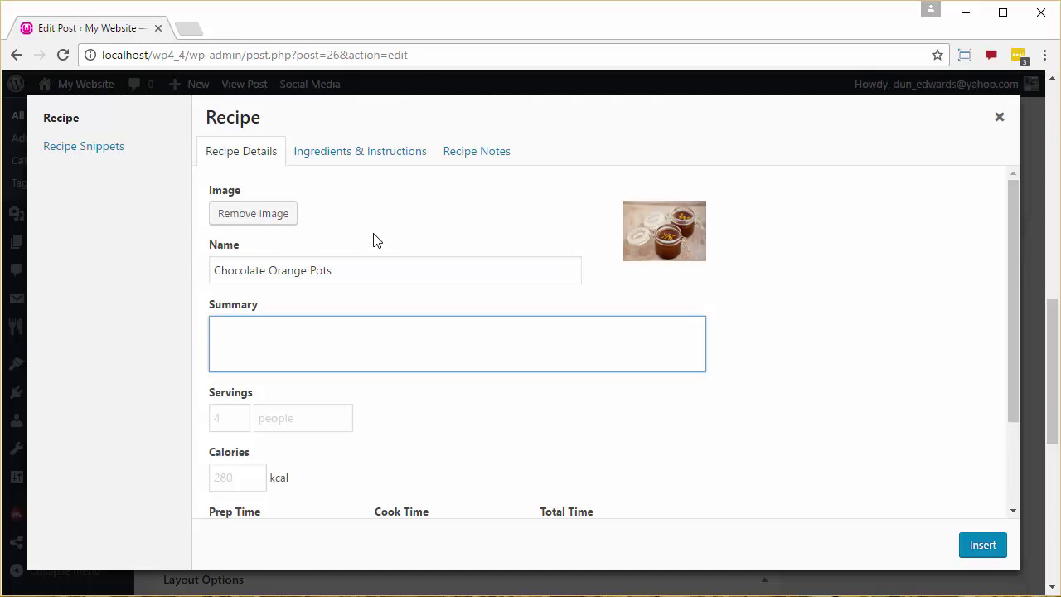
type("These are rea")
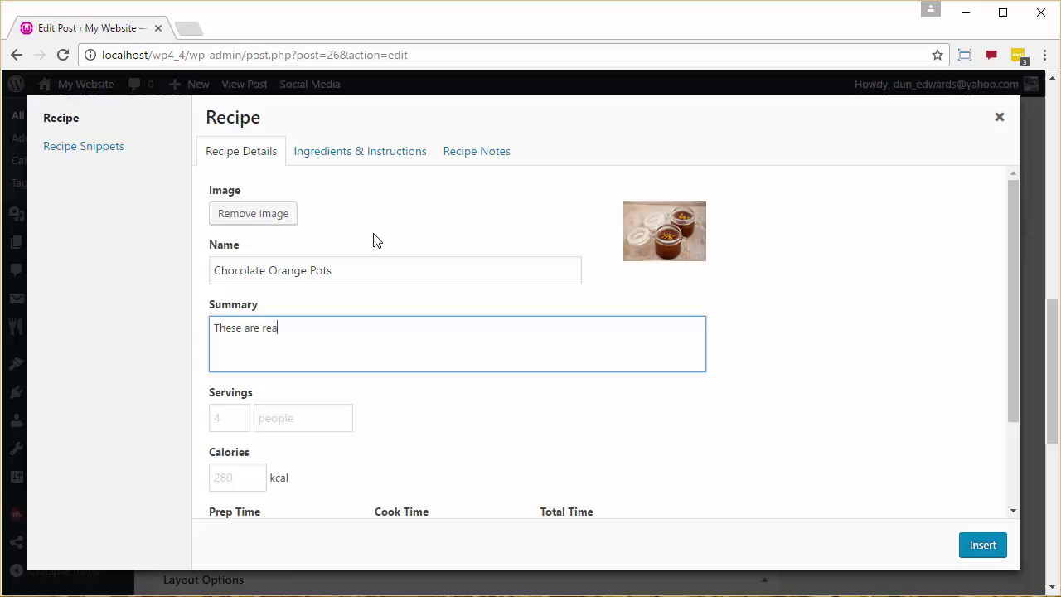
type("lly cool")
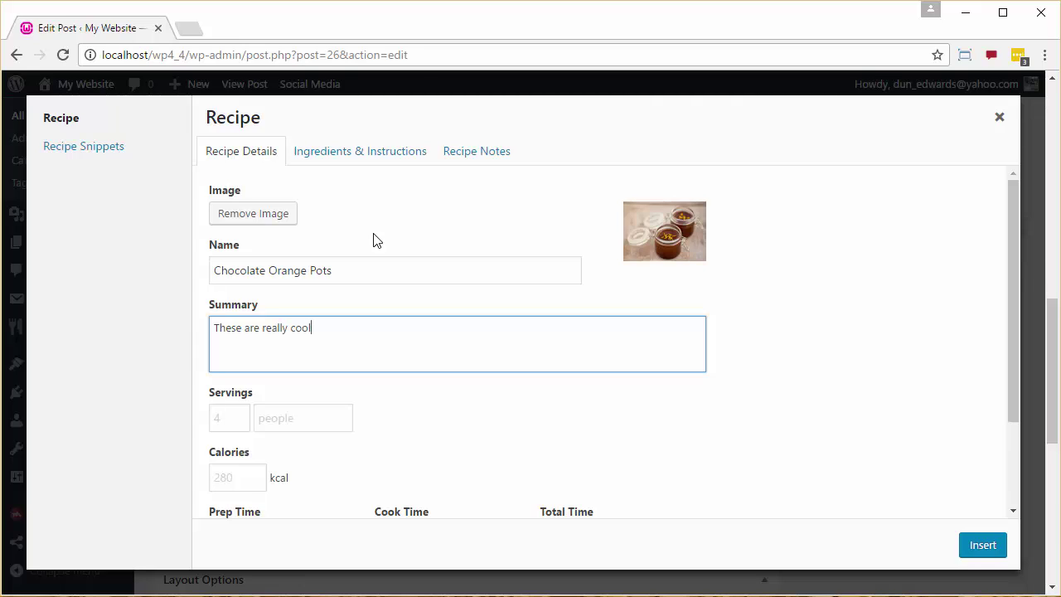
type(". Check it out!")
key("Tab")
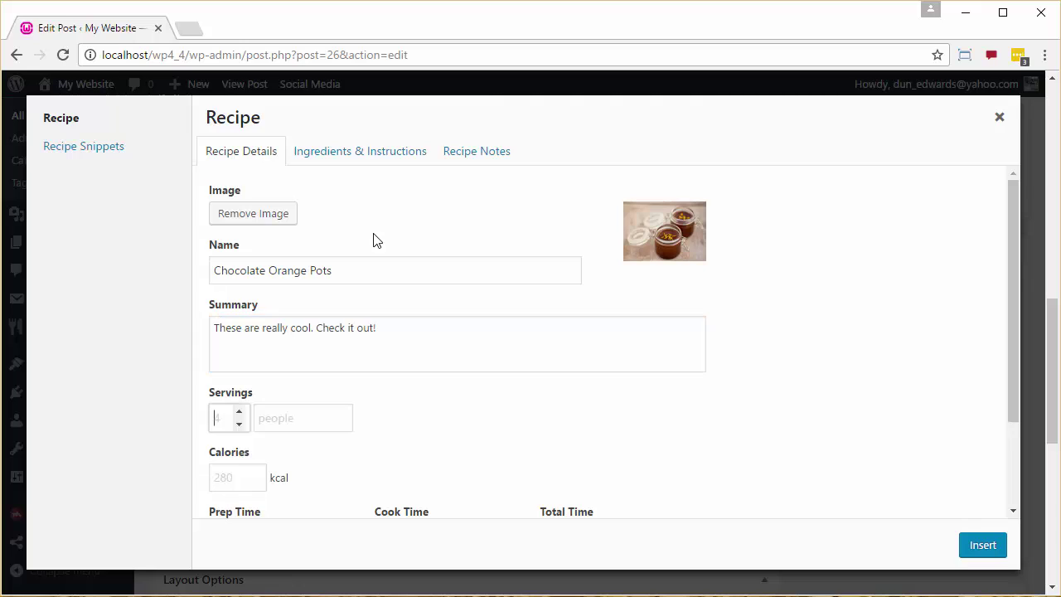
- Set the recipe's servings to 4 dudes and its calories to 300 kcal
type("4")
key("Tab")
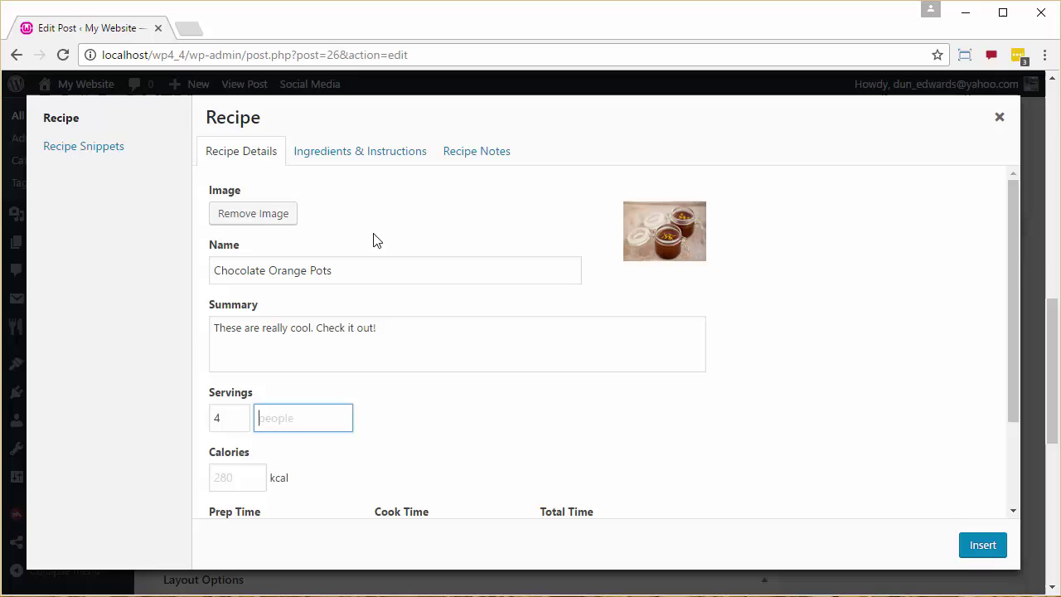
type("dudes")
key("Tab")
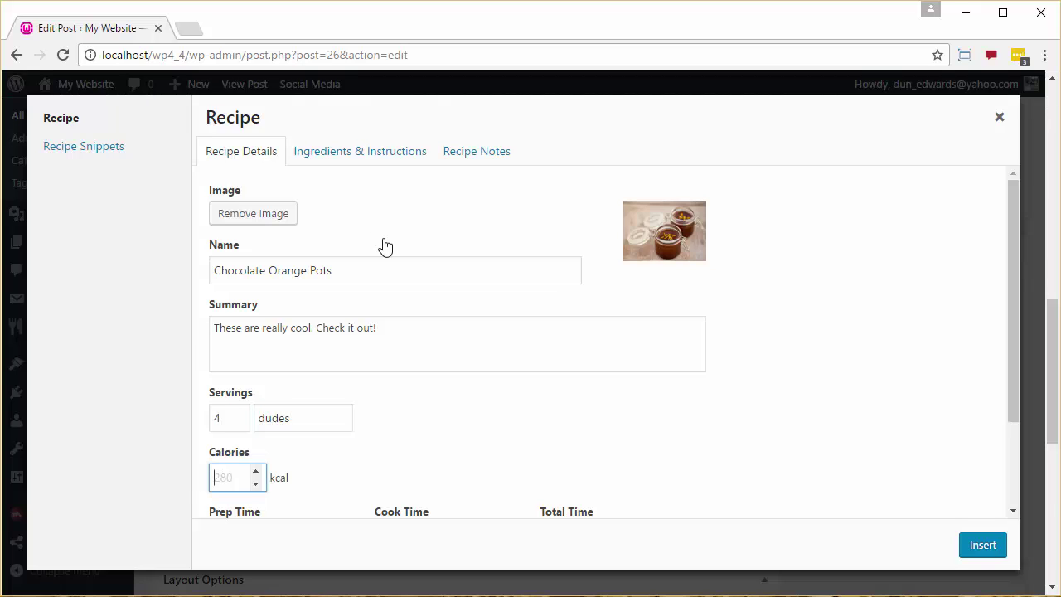
scroll(384, 245, "down", 2)
type("300")
key("Tab")
- Set the recipe's prep time to 20 minutes and its cook time to 40 minutes
type("20")
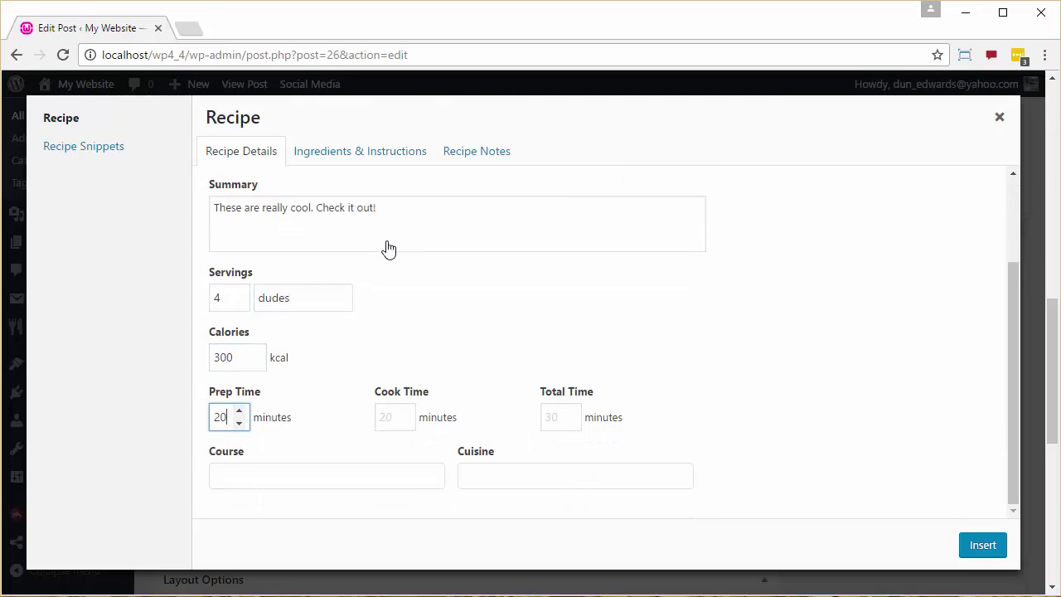
key("Tab")
type("40")
key("Tab")
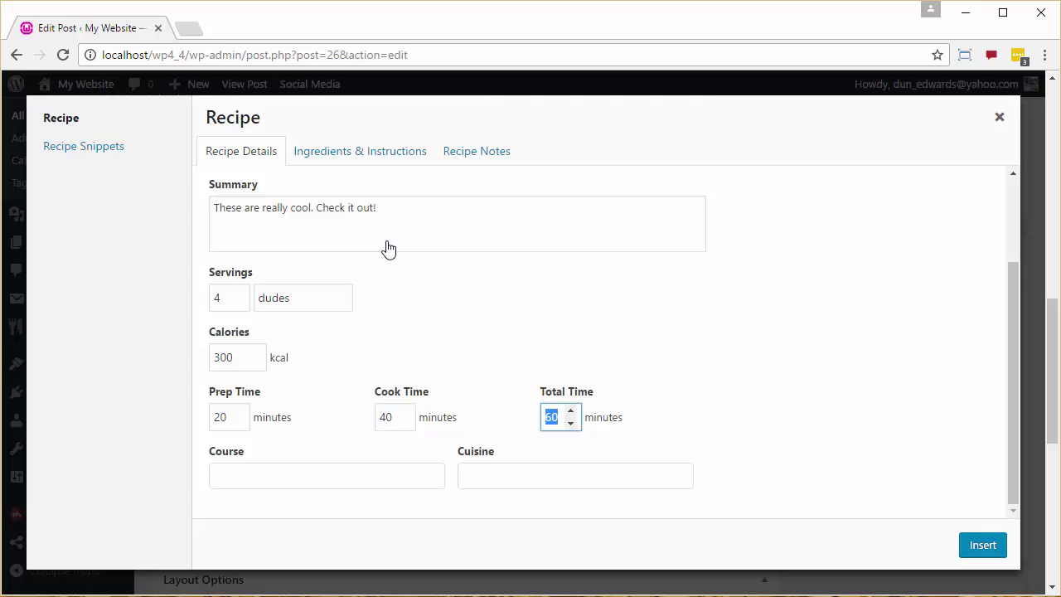
key("Tab")
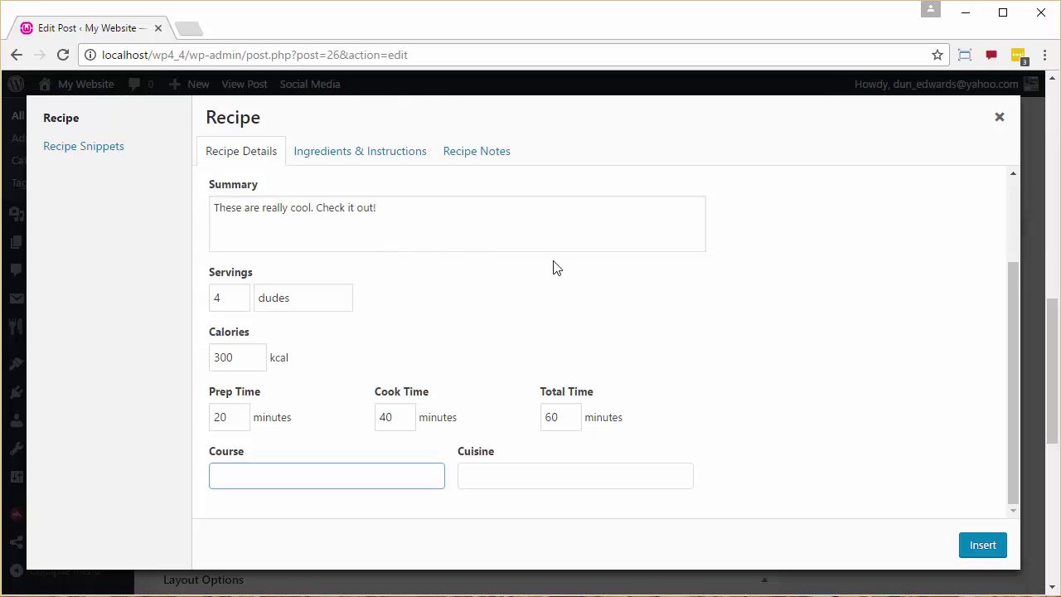
- Enter 3 tbsp olive oil as the recipe's first ingredient, leaving its notes empty
scroll(514, 224, "up", 1)
left_click(362, 153)
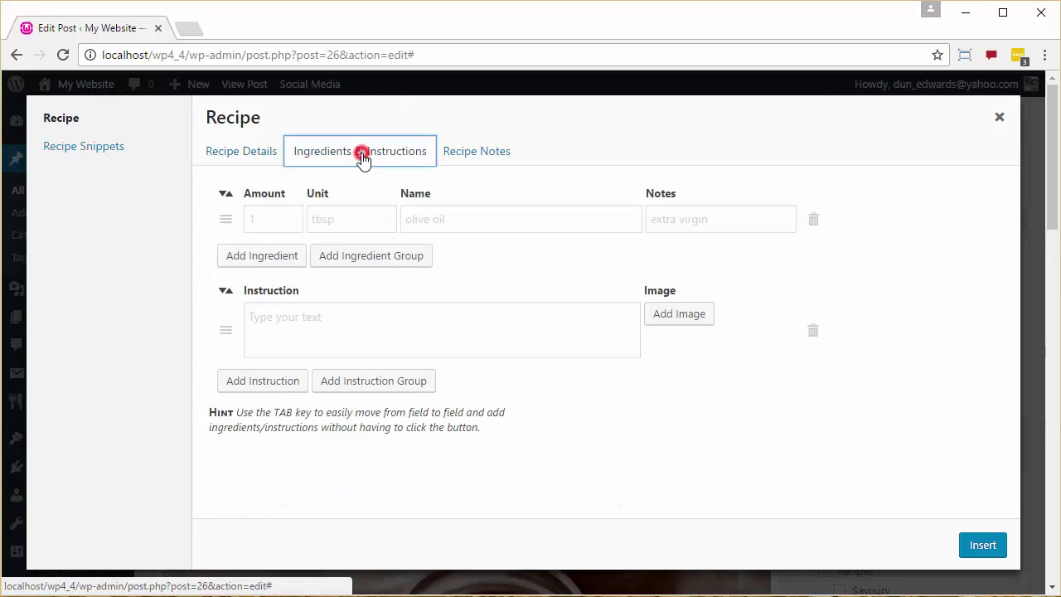
left_click(280, 232)
type("3")
key("Tab")
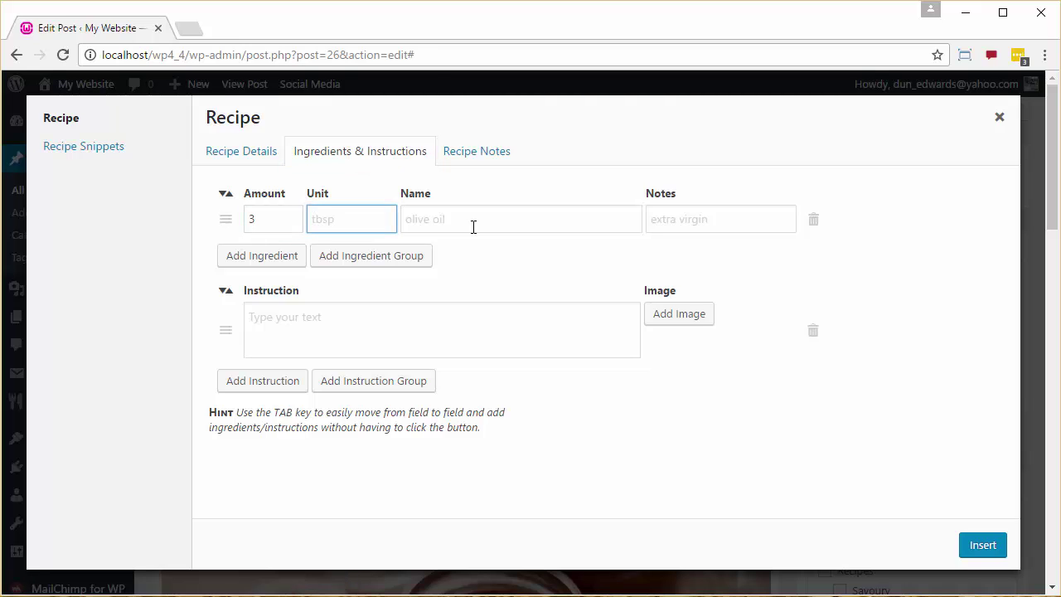
type("tbsp")
key("Tab")
type("olive o")
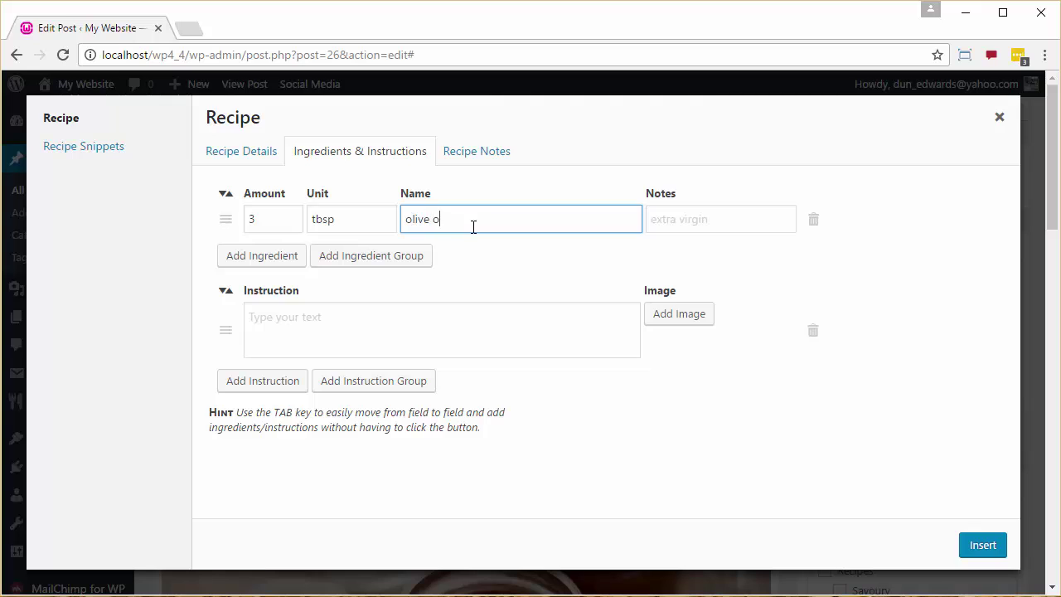
type("il")
key("Tab")
- Add a second ingredient row with 200 grams flour
key("Tab")
type("2")
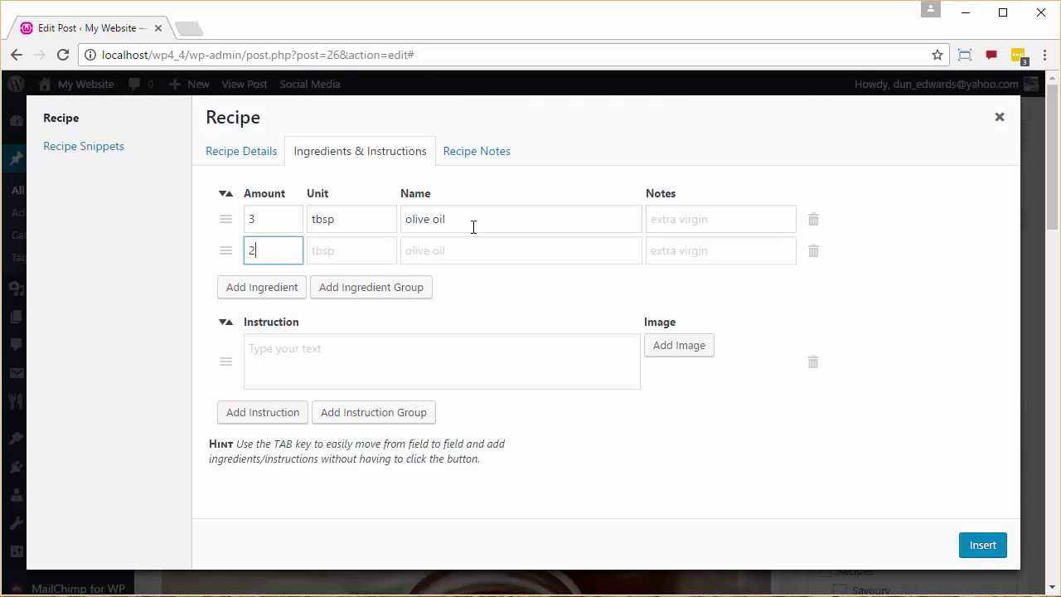
type("00")
key("Tab")
type("grams")
key("Tab")
type("g")
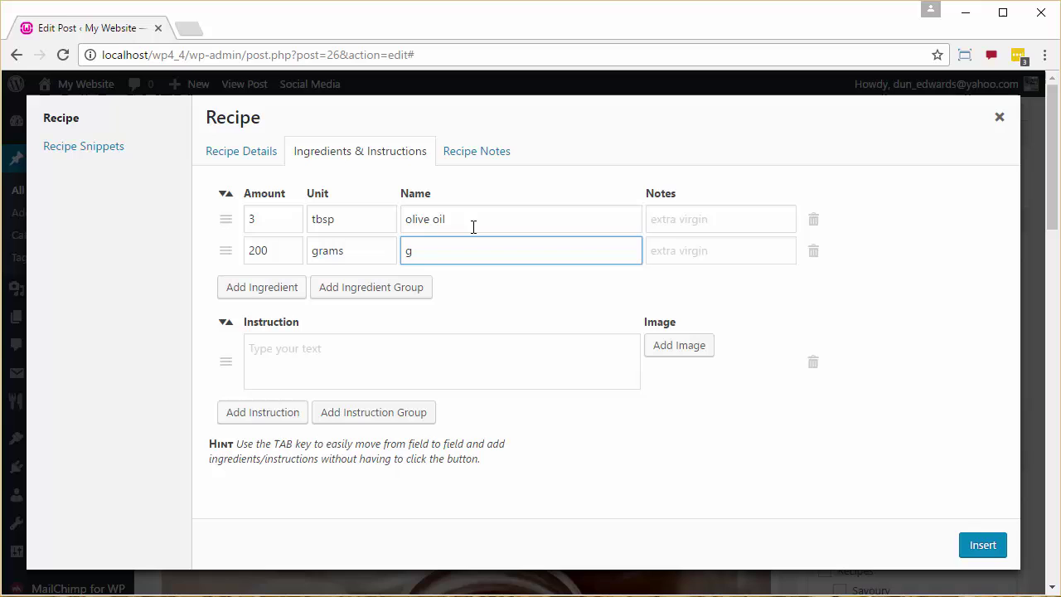
key("BackSpace")
type("flour")
key("Tab")
- Enter "Instruction 1" and "Instruction 2" as two separate recipe instructions and insert the recipe into the post
left_click(403, 356)
type("Instruction ")
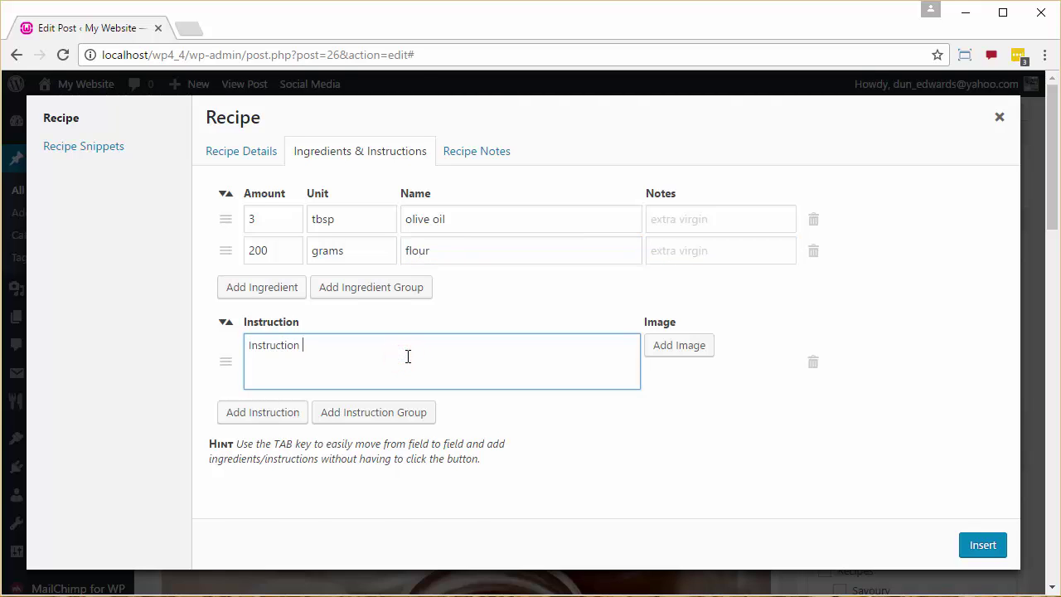
type("1")
key("Tab")
type("Instruction 2")
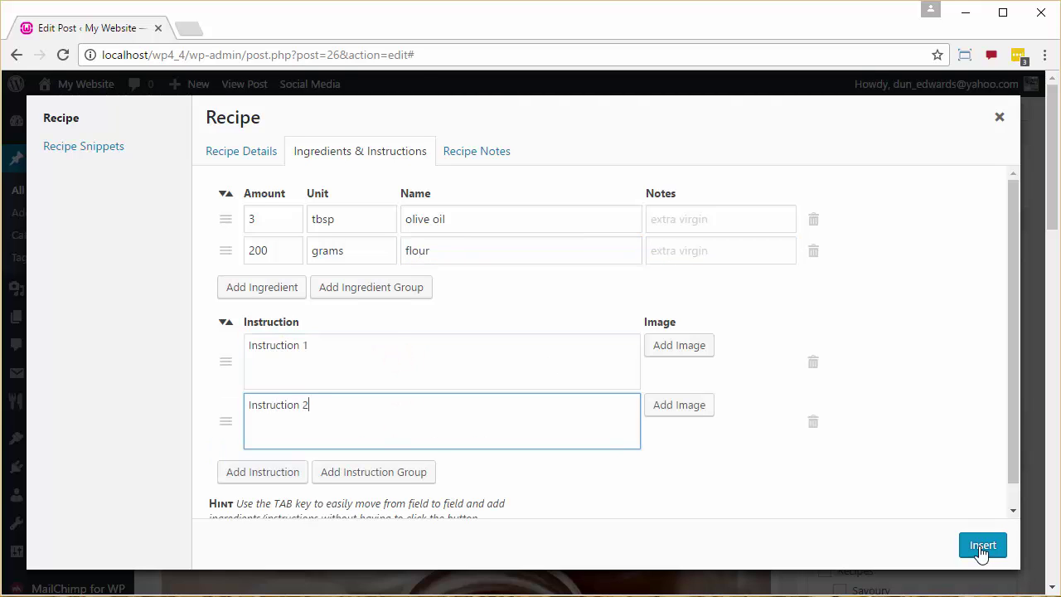
left_click(983, 546)
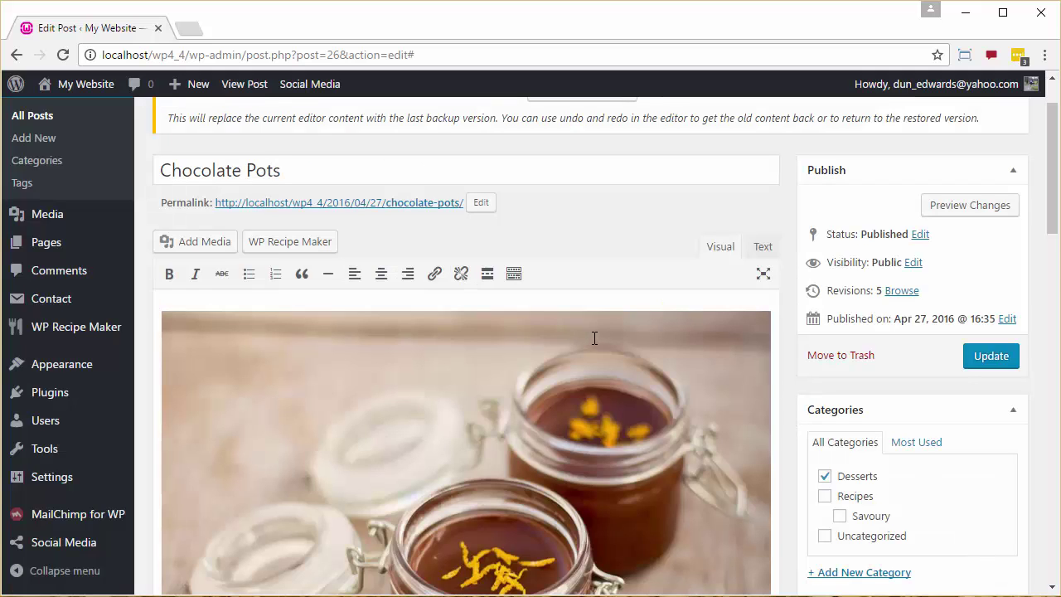
- Preview the post's changes and view the Chocolate Orange Pots recipe card below the body text
left_click(971, 205)
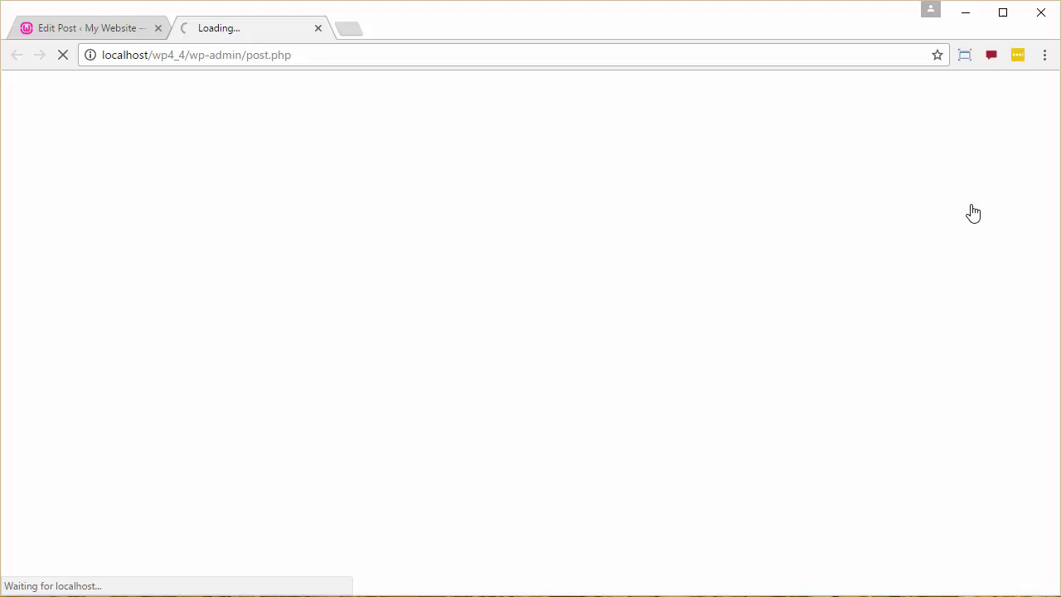
scroll(894, 279, "down", 10)
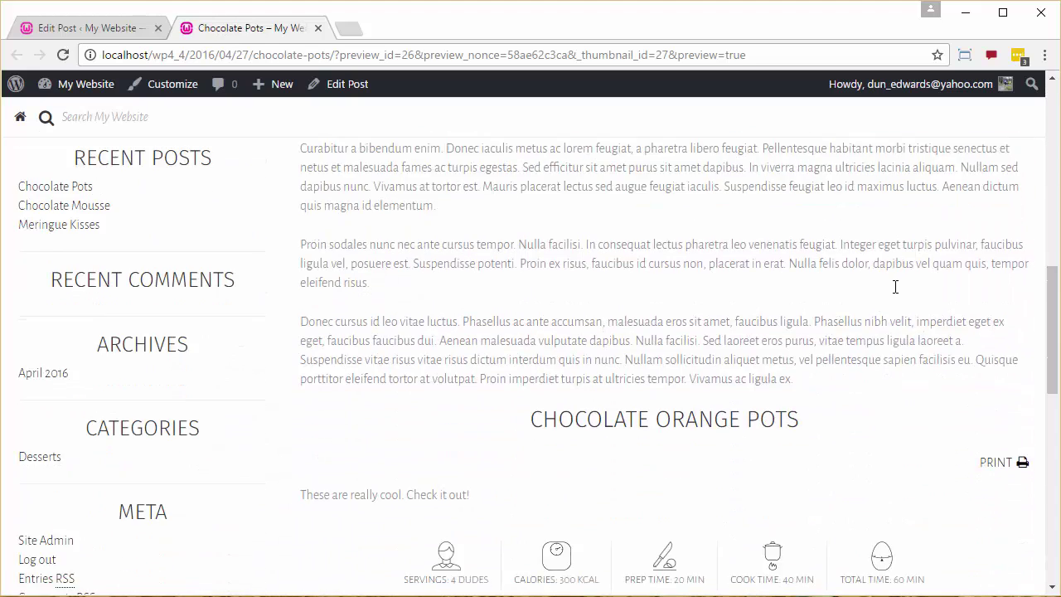
scroll(896, 286, "down", 2)
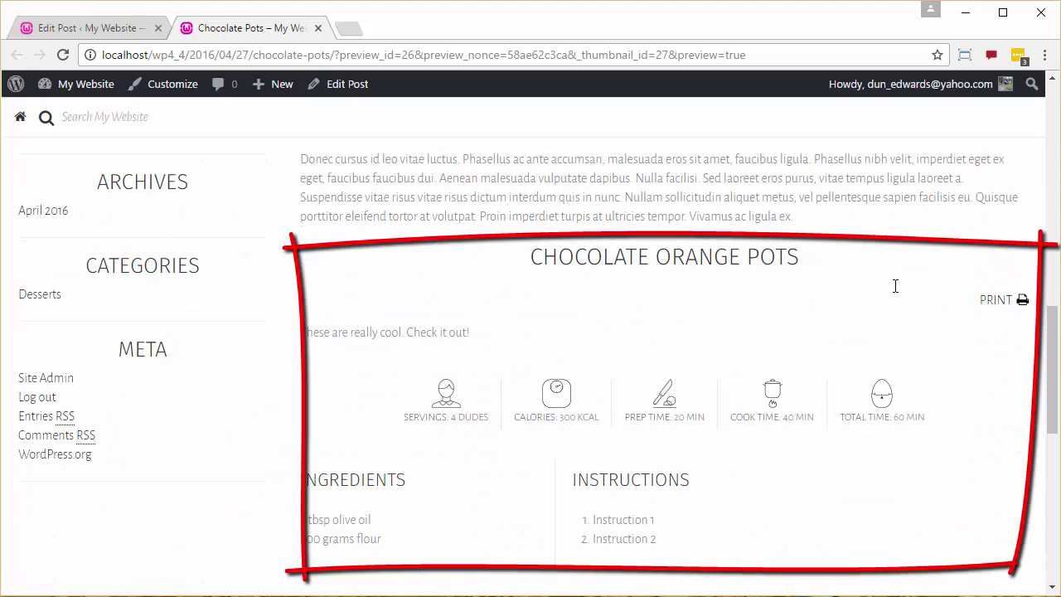